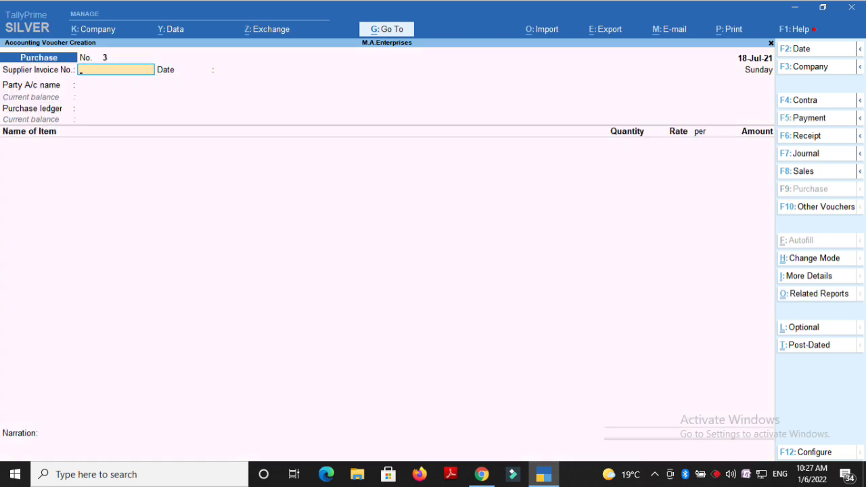
Step: Change the purchase voucher's entry mode from Item Invoice to As Voucher
{"action": "key", "text": "ctrl+h"}
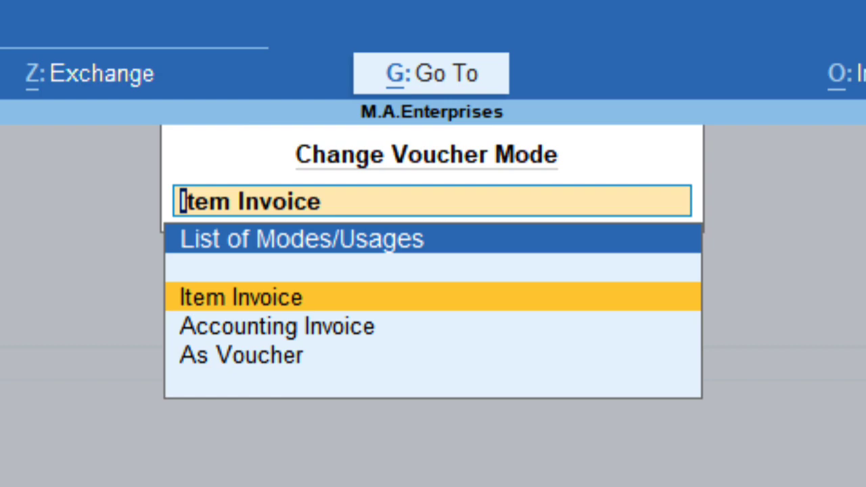
{"action": "key", "text": "Down"}
{"action": "key", "text": "Down"}
{"action": "key", "text": "Return"}
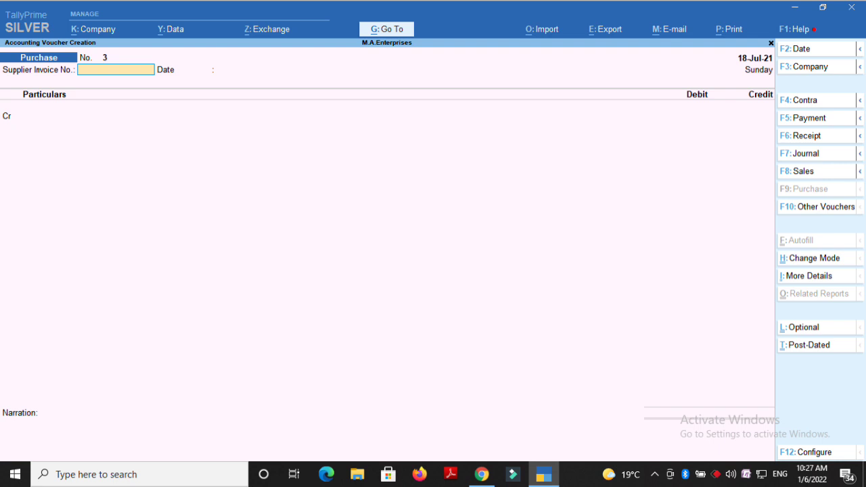
Step: Record purchase invoice SC 21-22 dated 30-Apr-21, crediting SUYOG AND CO. 20,000 as New Ref against PURCHASES A/C, narrated BEING GOODS PURCHASED ON CREDIT
{"action": "type", "text": "SC 21-22"}
{"action": "key", "text": "Return"}
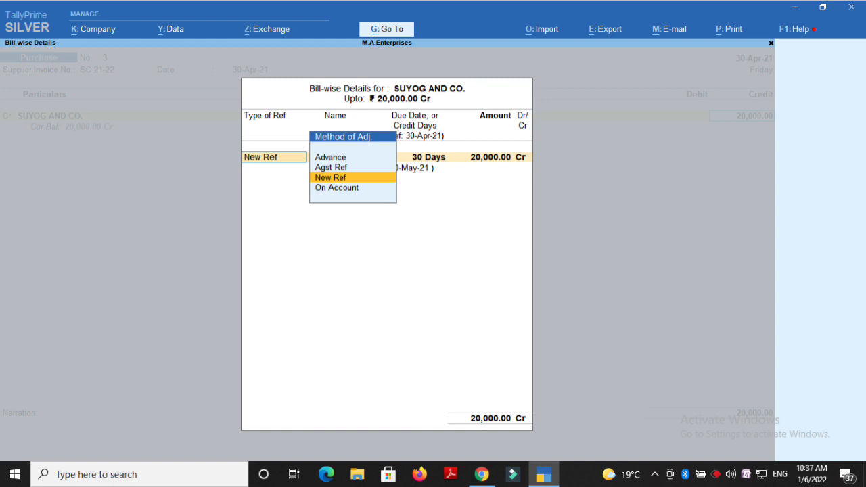
{"action": "key", "text": "Return"}
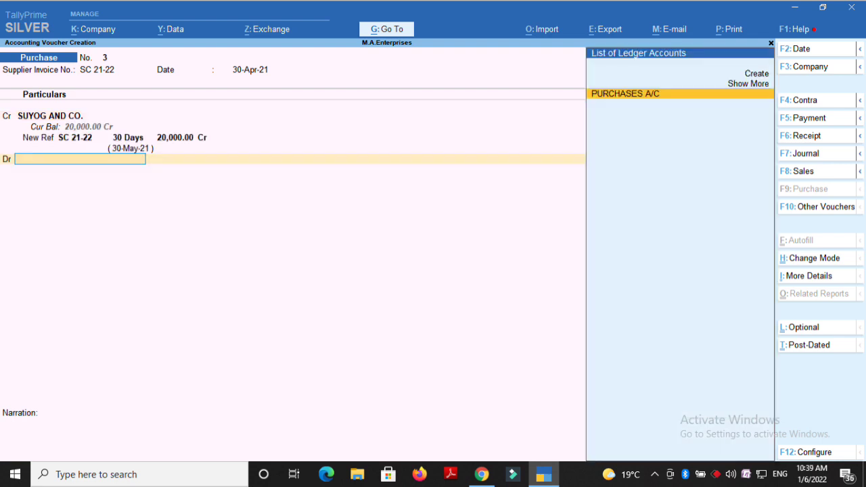
{"action": "key", "text": "Return"}
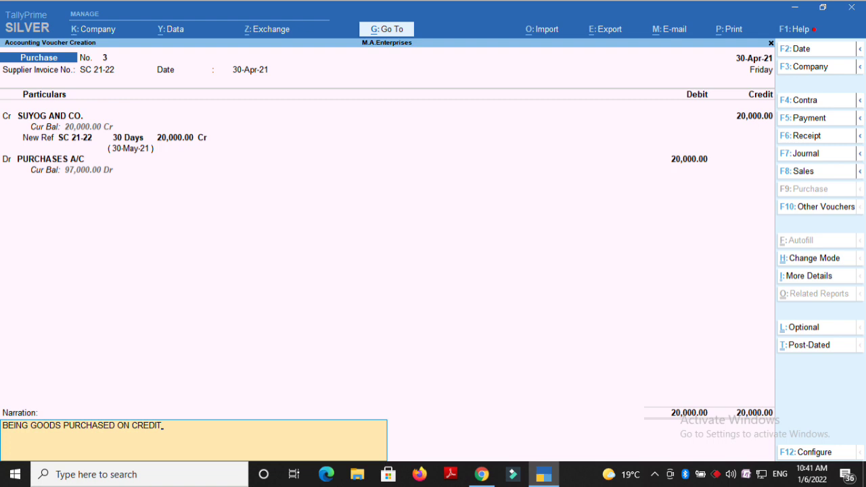
{"action": "key", "text": "Return"}
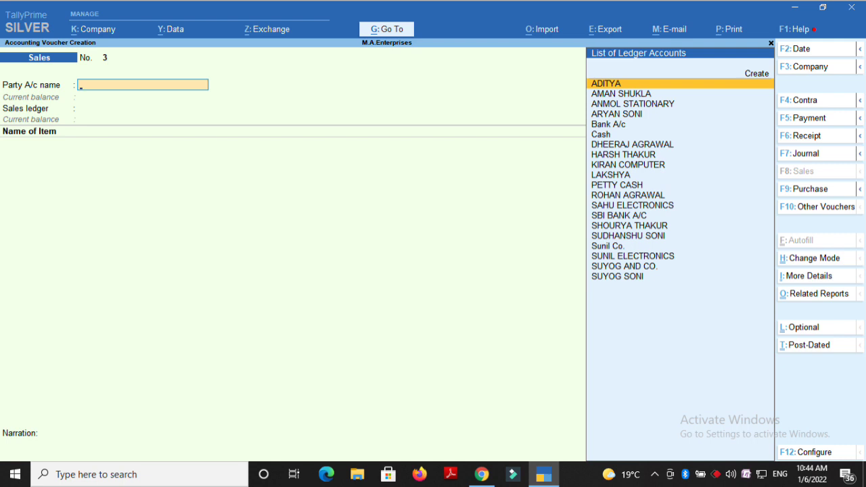
Step: Set the sales voucher to As Voucher mode dated 5-May-21 and create the Sundry Debtors ledger SIDDHESH AND CO. with bill-by-bill balances and 30 DAYS credit
{"action": "key", "text": "ctrl+h"}
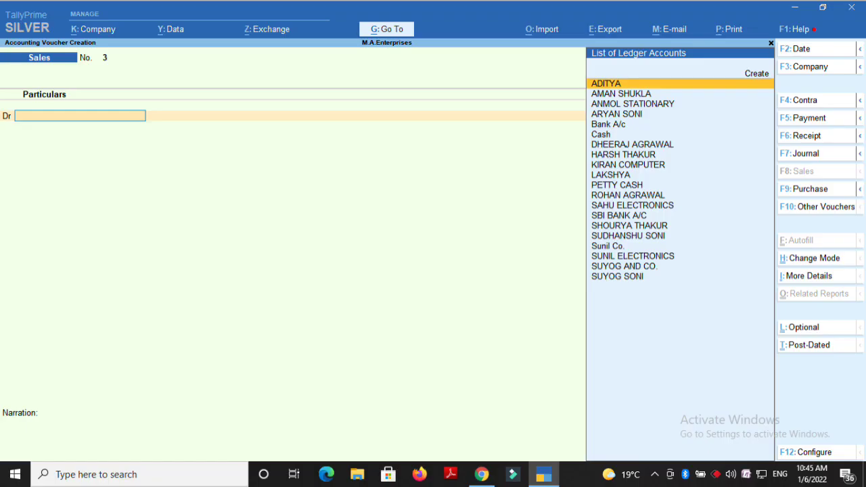
{"action": "key", "text": "F2"}
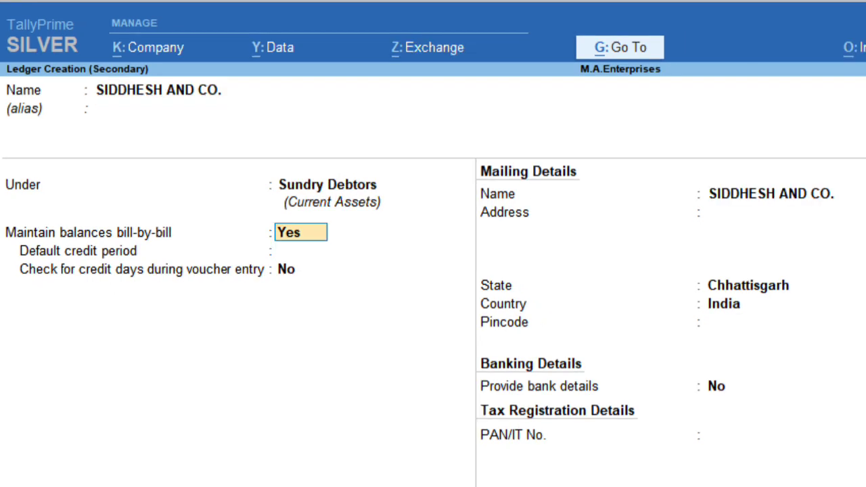
{"action": "key", "text": "Return"}
{"action": "type", "text": "30 DAYS"}
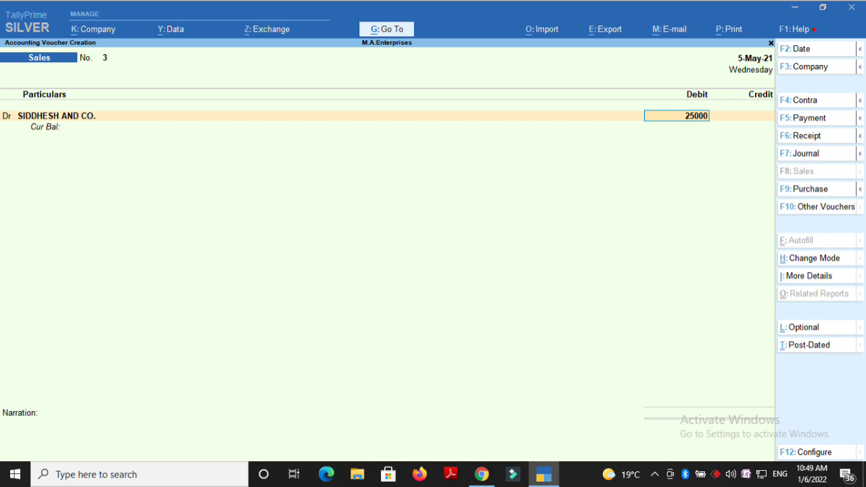
Step: Debit SIDDHESH AND CO. 25,000 as New Ref, credit Sales A/C without inventory items, and save with the narration BEING GOODS SOLD ON CREDIT
{"action": "key", "text": "Return"}
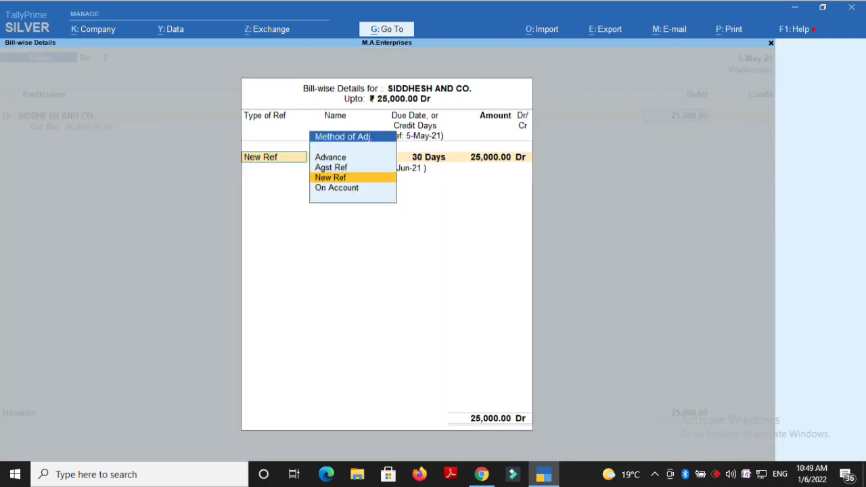
{"action": "key", "text": "Return"}
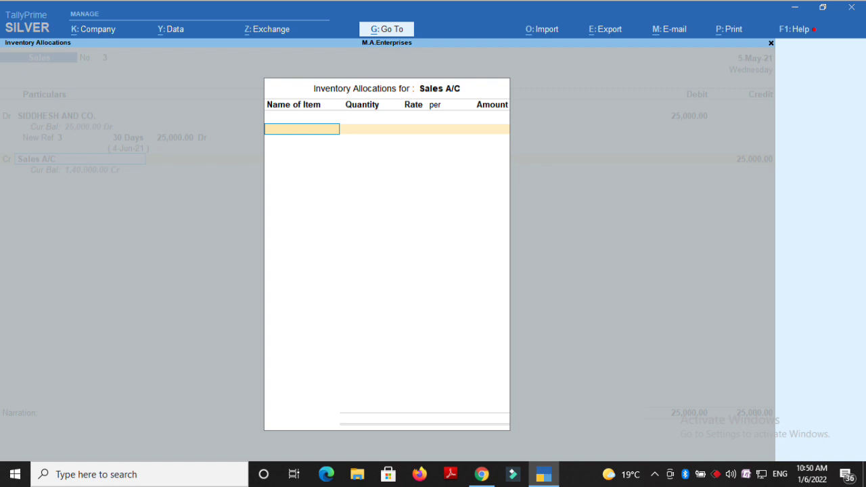
{"action": "key", "text": "Escape"}
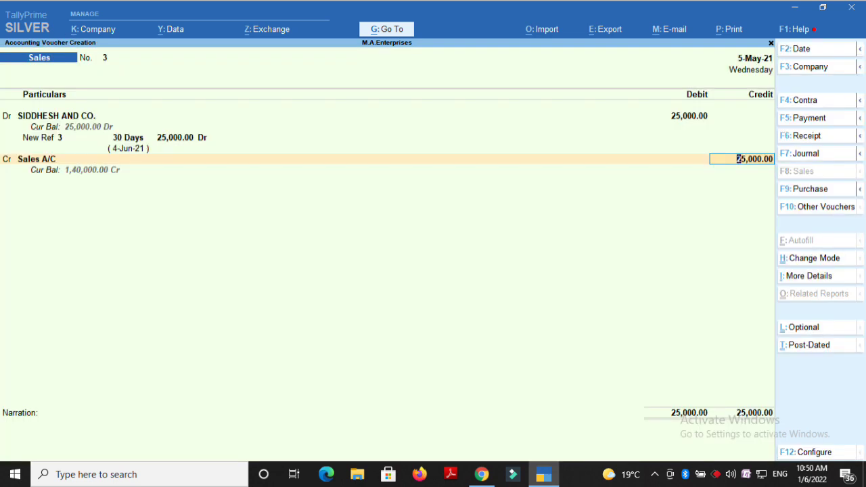
{"action": "key", "text": "Return"}
{"action": "type", "text": "BEING GOODS SOLD ON CREDIT"}
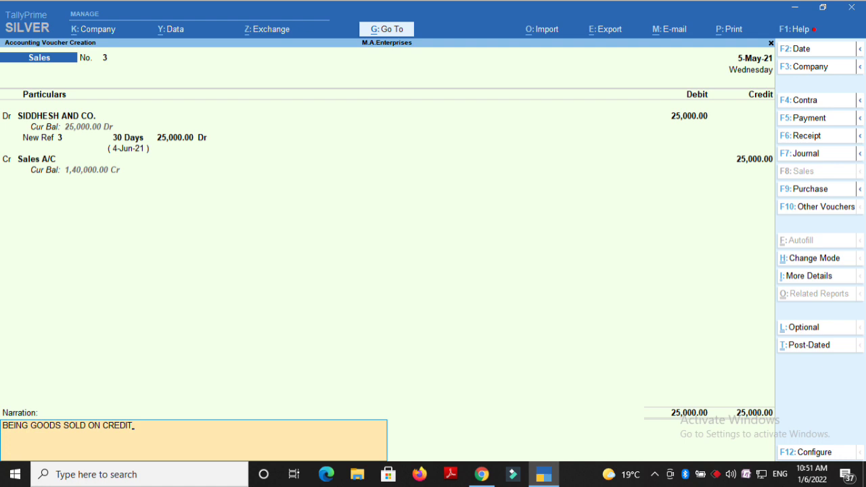
{"action": "key", "text": "Return"}
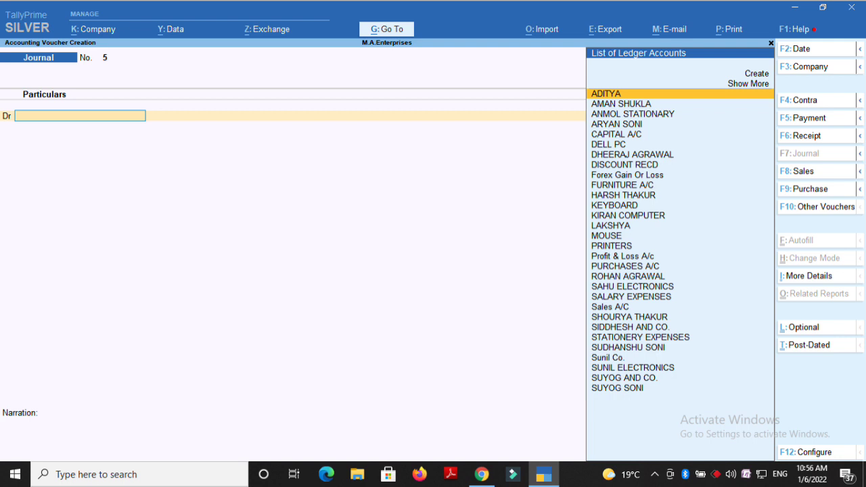
Step: Enter a purchase return journal dated 10-May-21, debiting SUYOG AND CO. 5,000 against bill SC 21-22 and crediting PURCHASE RETURN without inventory items
{"action": "key", "text": "F2"}
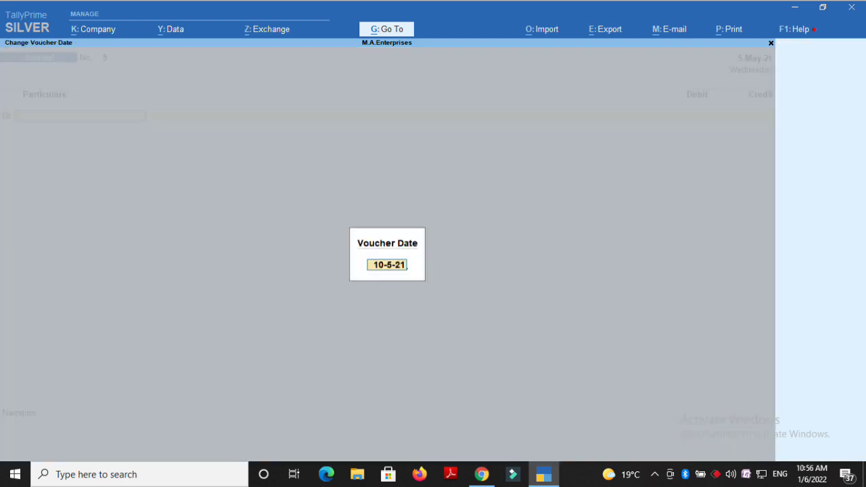
{"action": "key", "text": "Return"}
{"action": "type", "text": "5000"}
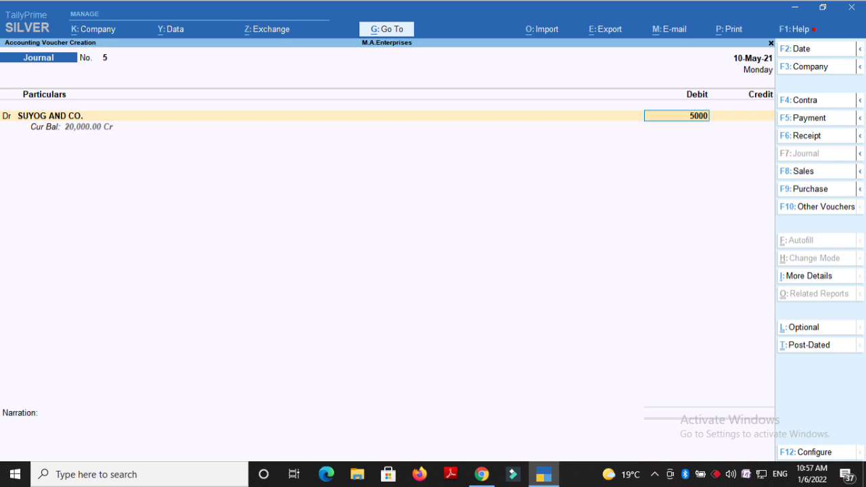
{"action": "key", "text": "Return"}
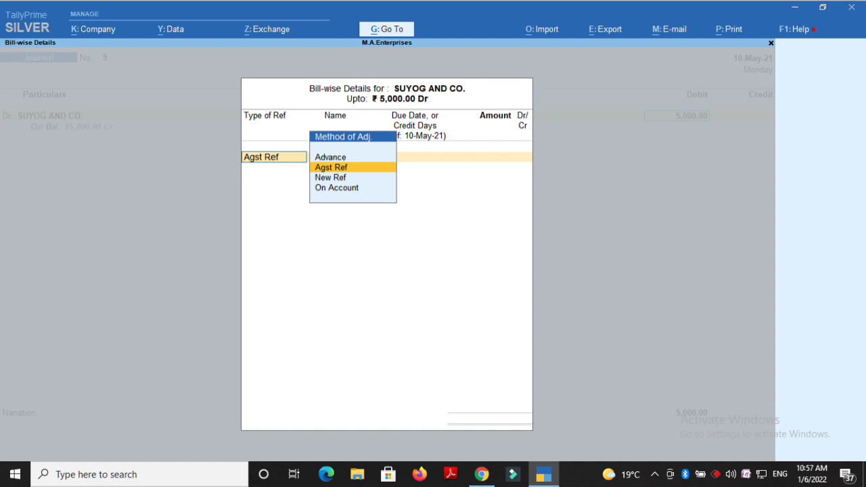
{"action": "key", "text": "Return"}
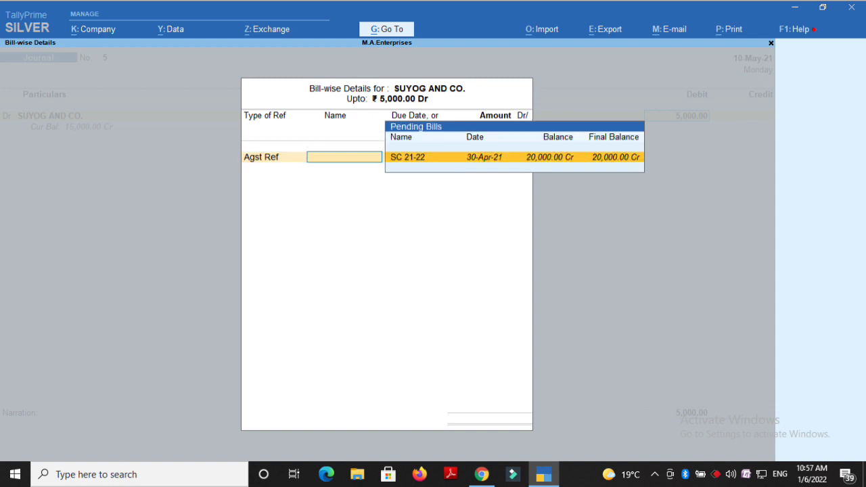
{"action": "key", "text": "Return"}
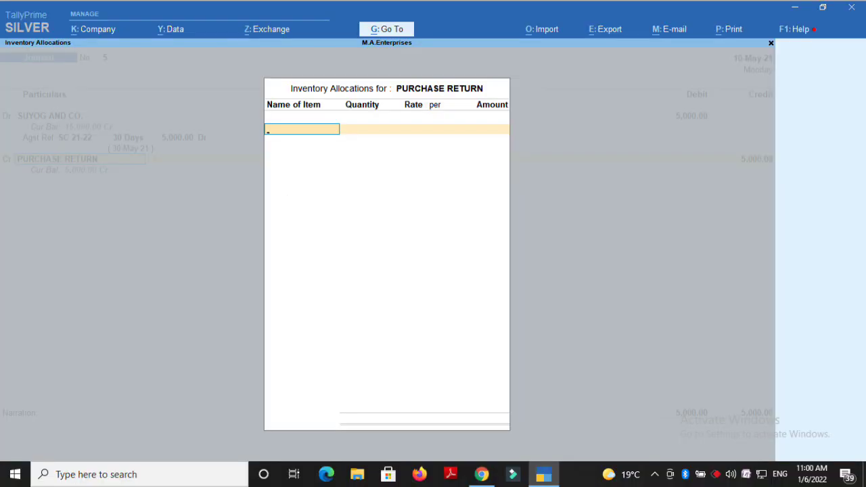
{"action": "key", "text": "Escape"}
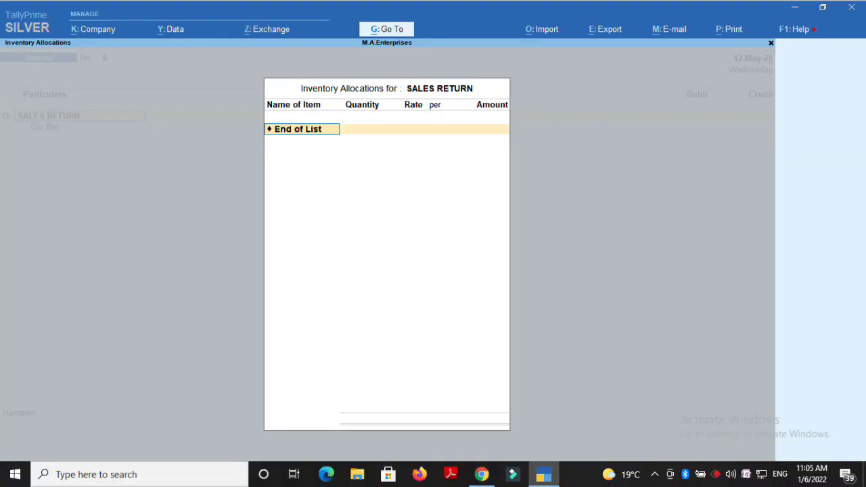
Step: Record a sales return journal dated 12-May-21, debiting SALES RETURN 5,000 without inventory items and crediting SIDDHESH AND CO
{"action": "key", "text": "Return"}
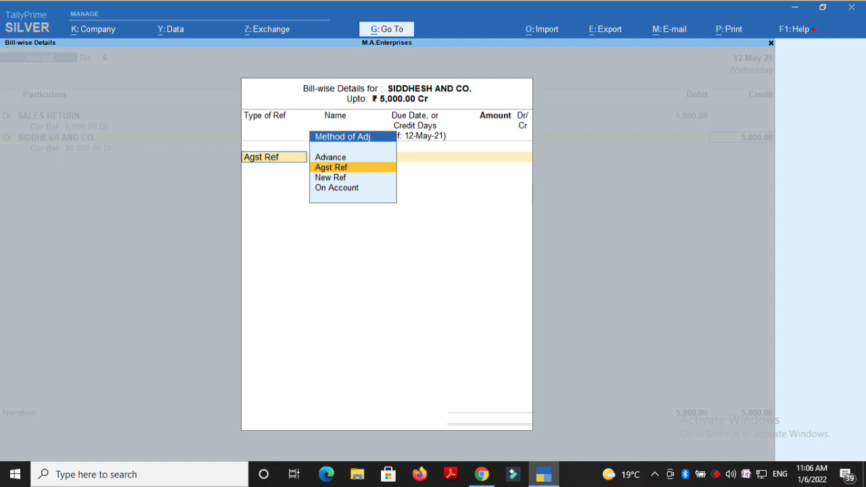
{"action": "key", "text": "Return"}
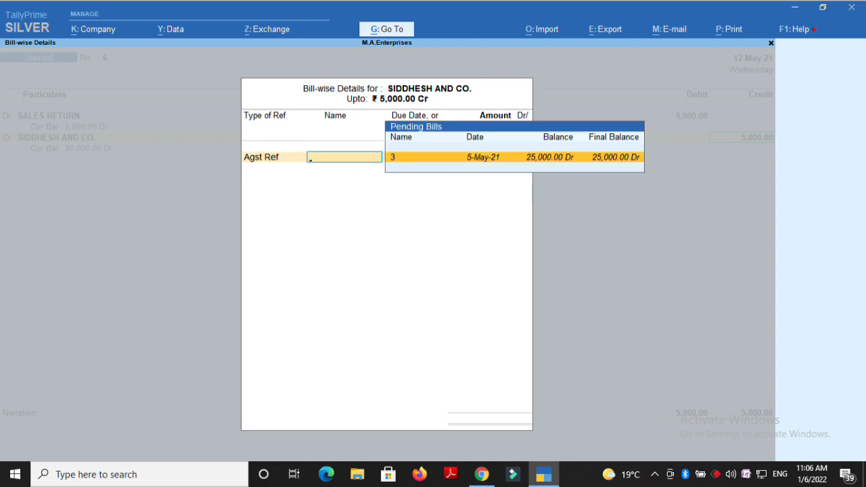
{"action": "key", "text": "Escape"}
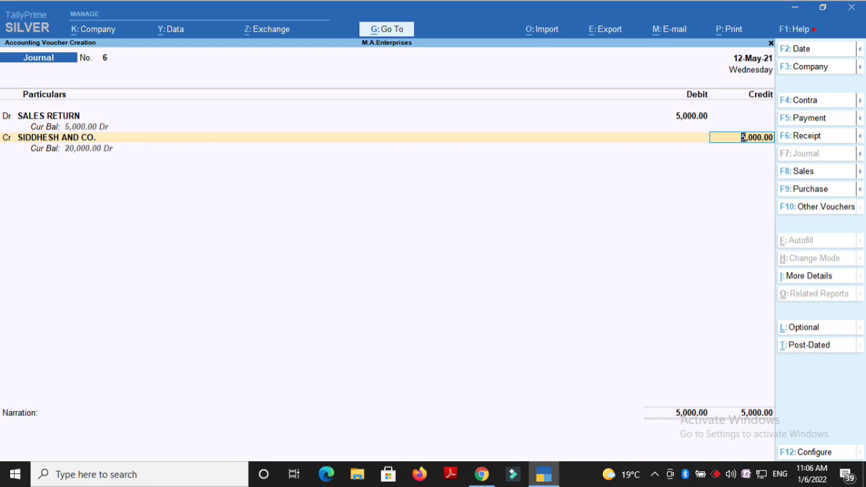
{"action": "key", "text": "ctrl+a"}
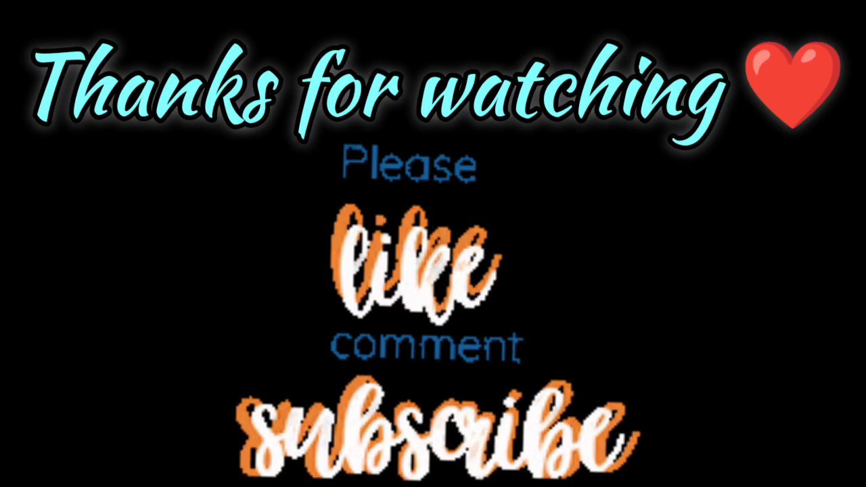